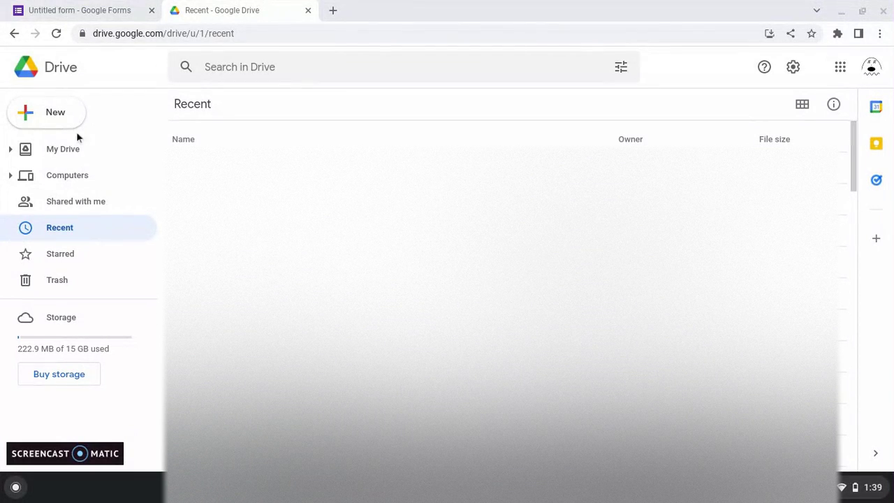
- Create a new blank Google Form from Drive's New menu and switch to its tab
{"action": "left_click", "coordinate": [50, 123]}
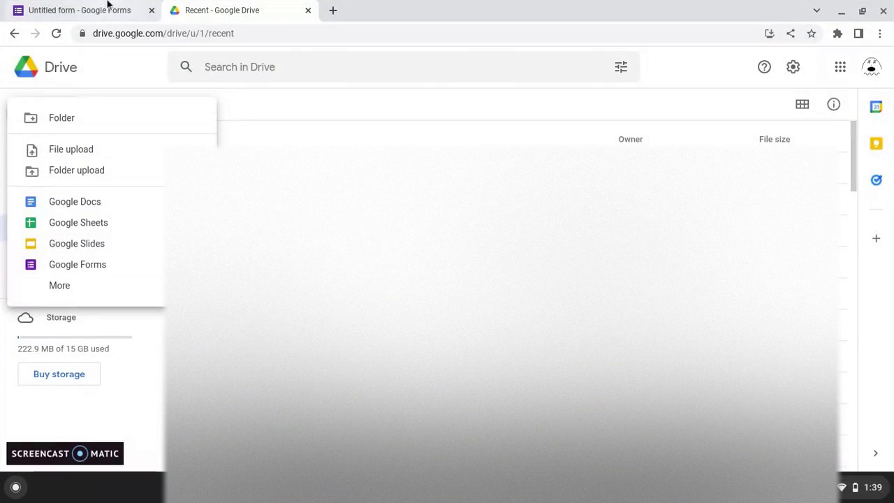
{"action": "left_click", "coordinate": [135, 7]}
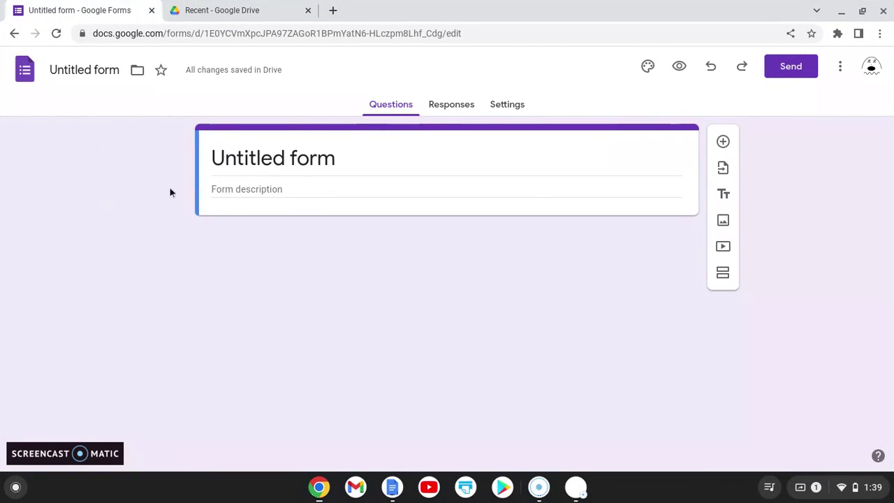
- Replace 'Untitled form' with the title 'Positive and Challenge Form', keeping the document name matched
{"action": "left_click", "coordinate": [279, 167]}
{"action": "triple_click", "coordinate": [279, 168]}
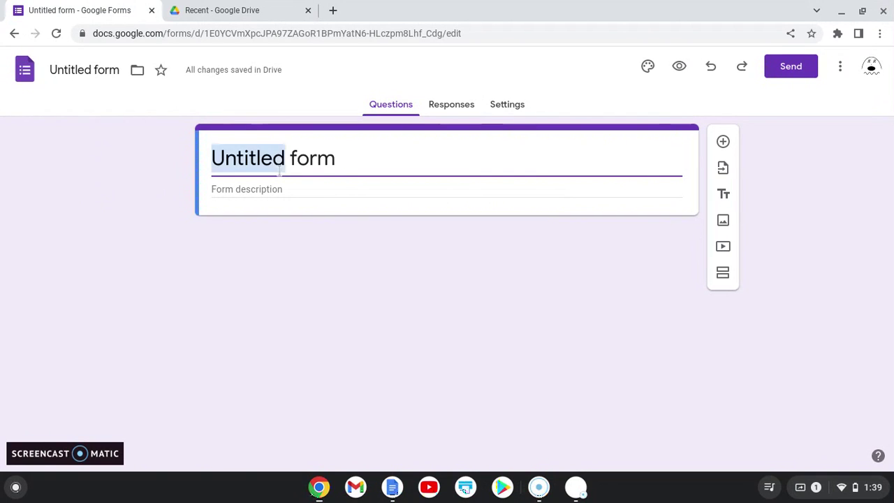
{"action": "type", "text": "Positive and "}
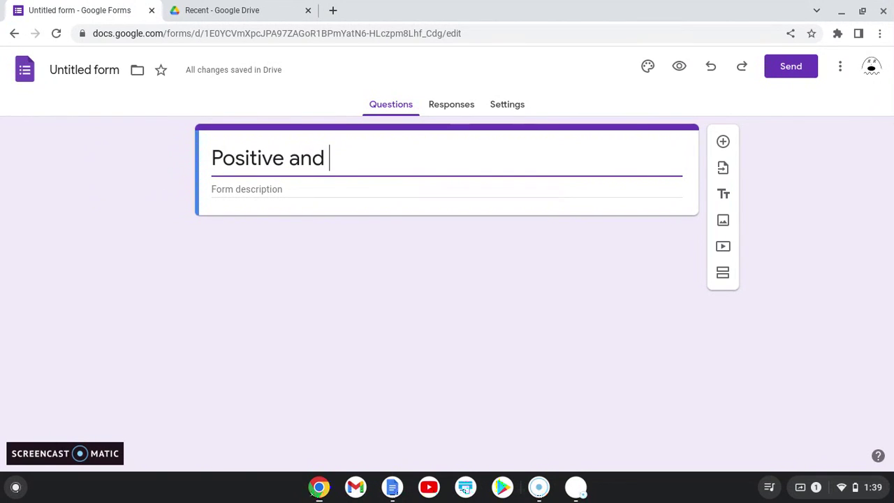
{"action": "type", "text": "Challenge Form"}
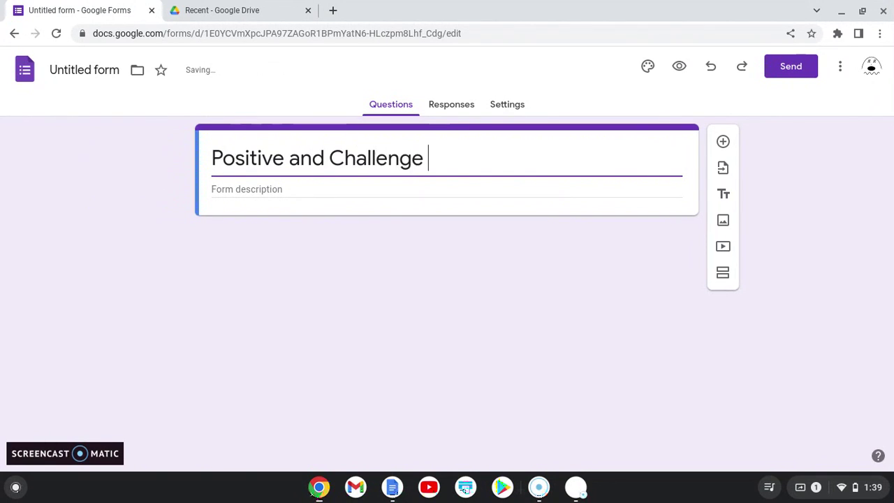
{"action": "left_click", "coordinate": [94, 70]}
{"action": "left_click", "coordinate": [151, 237]}
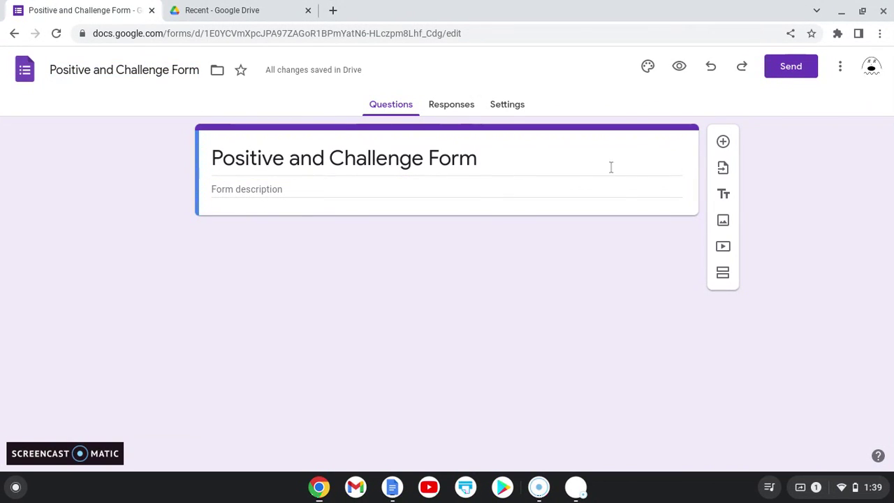
- Add a required short-answer question 'What is your first name?'
{"action": "left_click", "coordinate": [724, 141]}
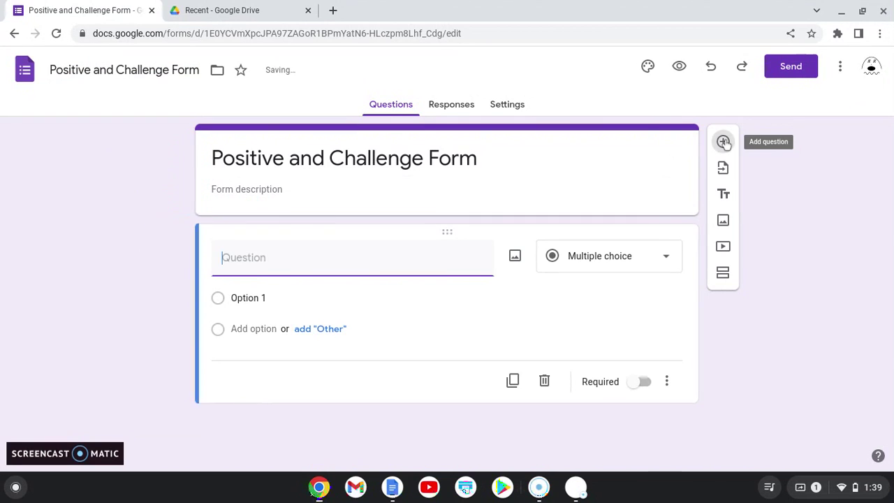
{"action": "type", "text": "WHat is your "}
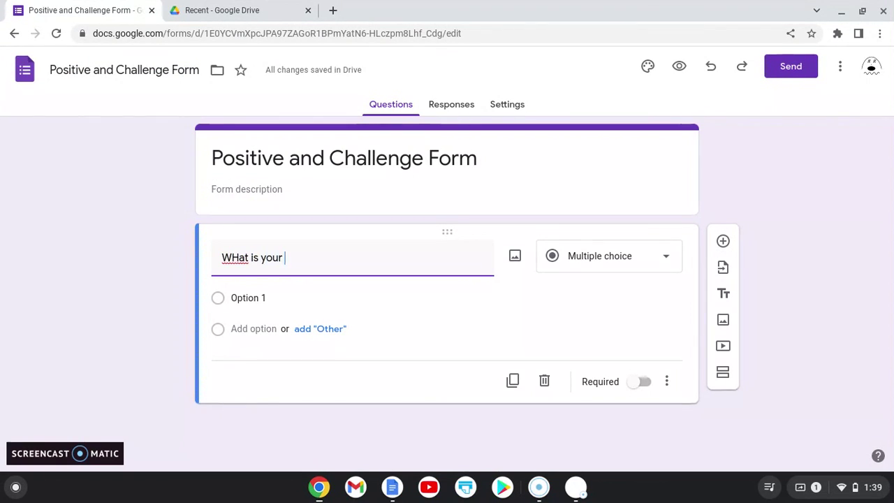
{"action": "type", "text": "first name?"}
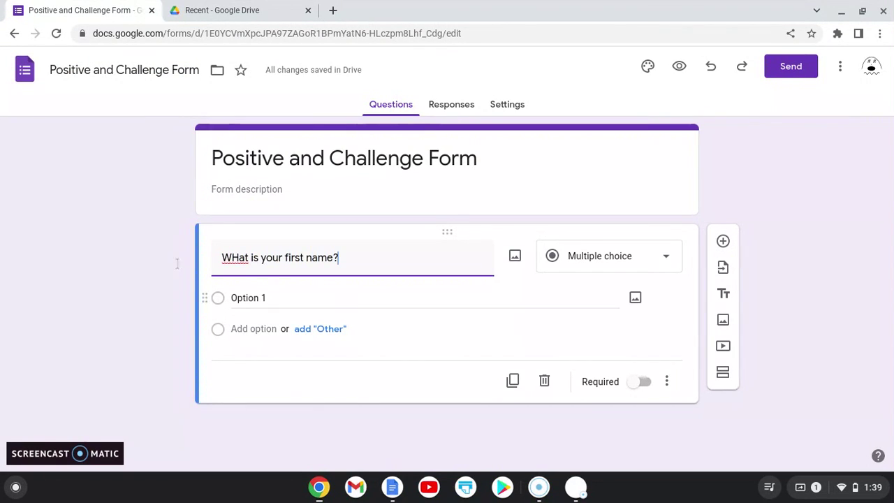
{"action": "left_click", "coordinate": [238, 258]}
{"action": "key", "text": "BackSpace"}
{"action": "type", "text": "h"}
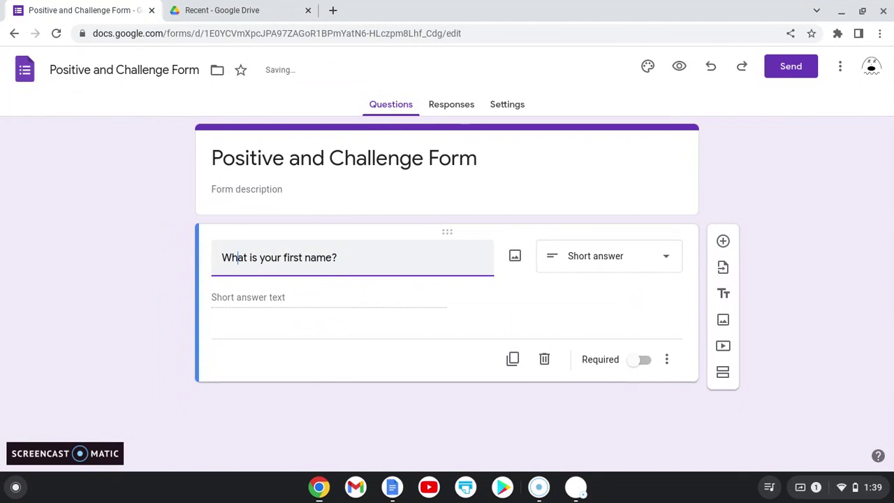
{"action": "left_click", "coordinate": [643, 361]}
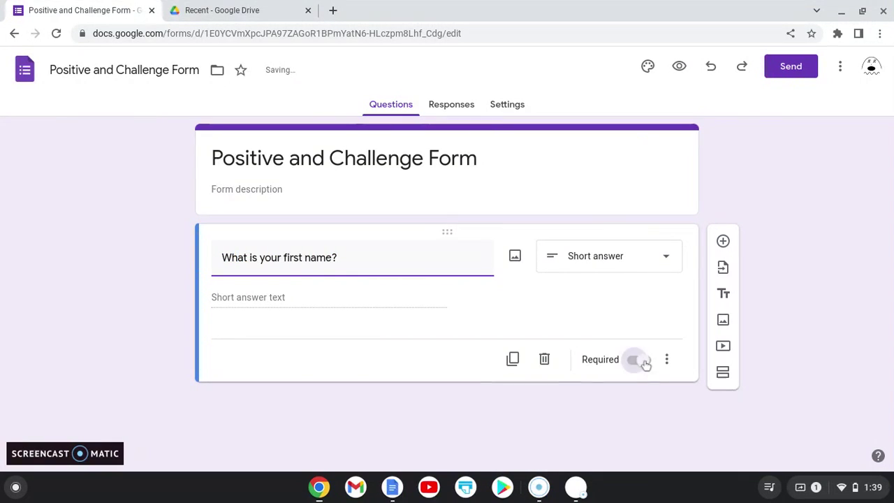
- Add a required question 'What is your last name?' with a blank question below it
{"action": "left_click", "coordinate": [723, 241]}
{"action": "type", "text": "What is"}
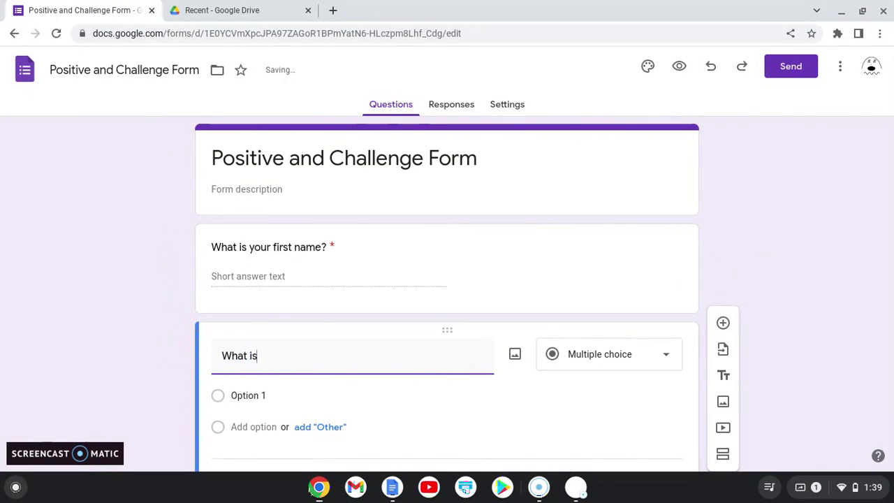
{"action": "type", "text": " your last name?"}
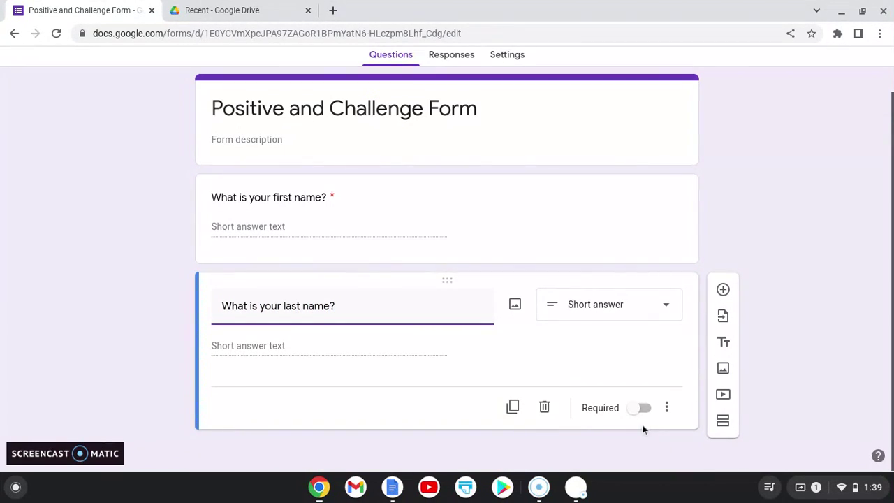
{"action": "left_click", "coordinate": [643, 408]}
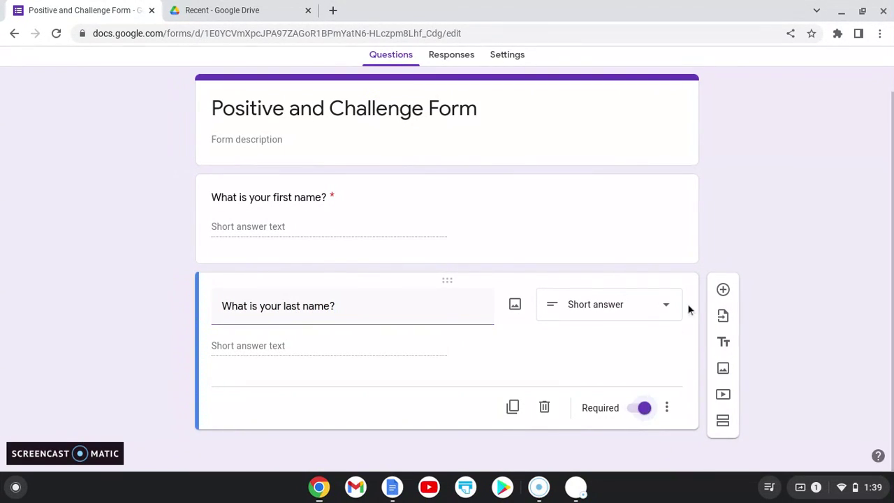
{"action": "left_click", "coordinate": [723, 290]}
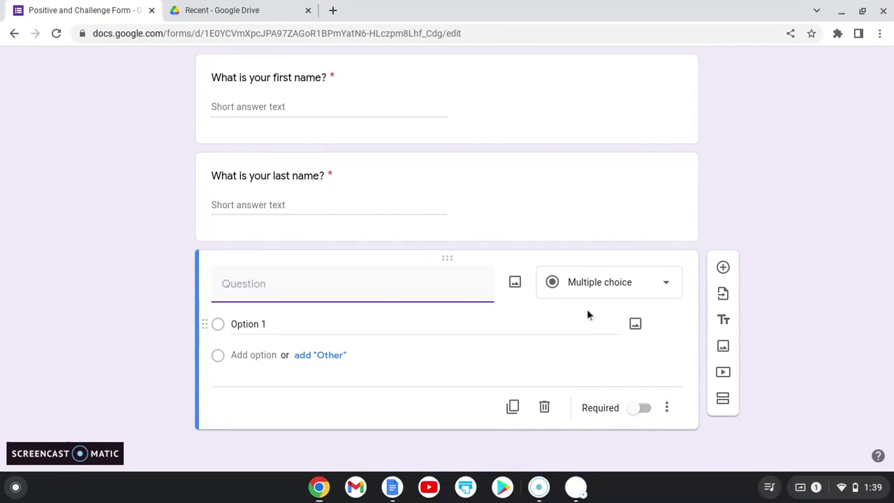
- Make the third question a required Date question, then add another question below
{"action": "left_click", "coordinate": [624, 282]}
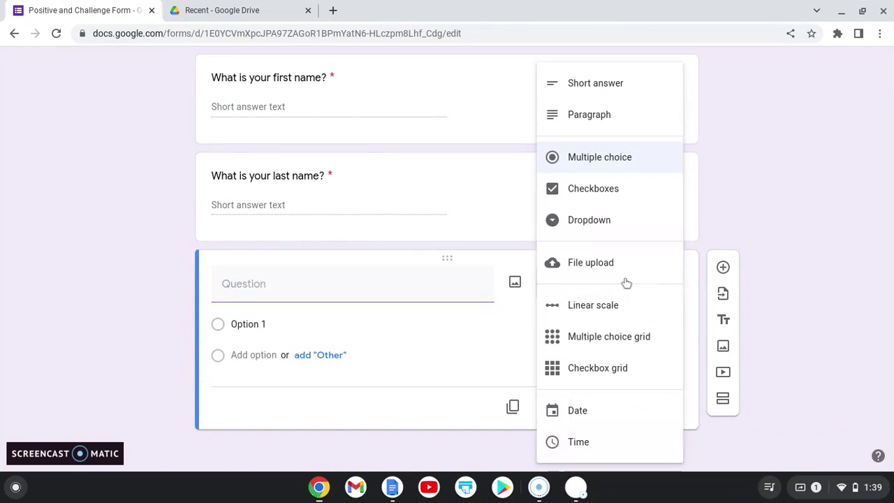
{"action": "left_click", "coordinate": [573, 424]}
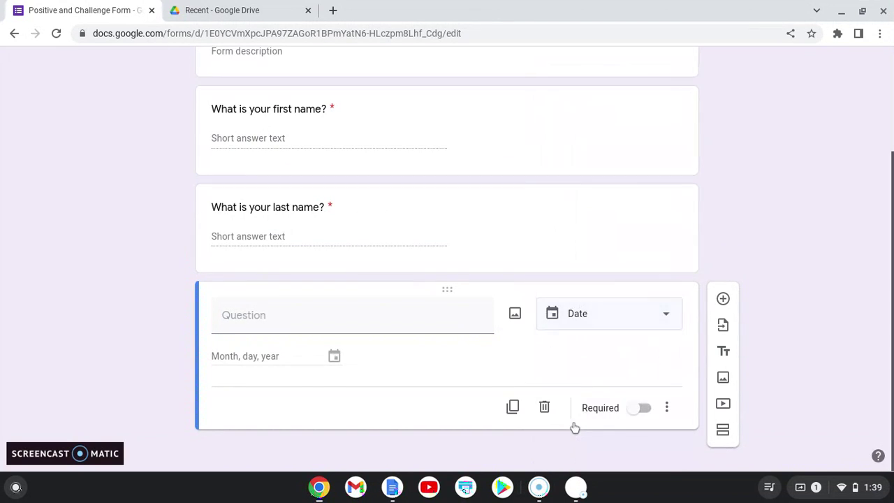
{"action": "left_click", "coordinate": [643, 410]}
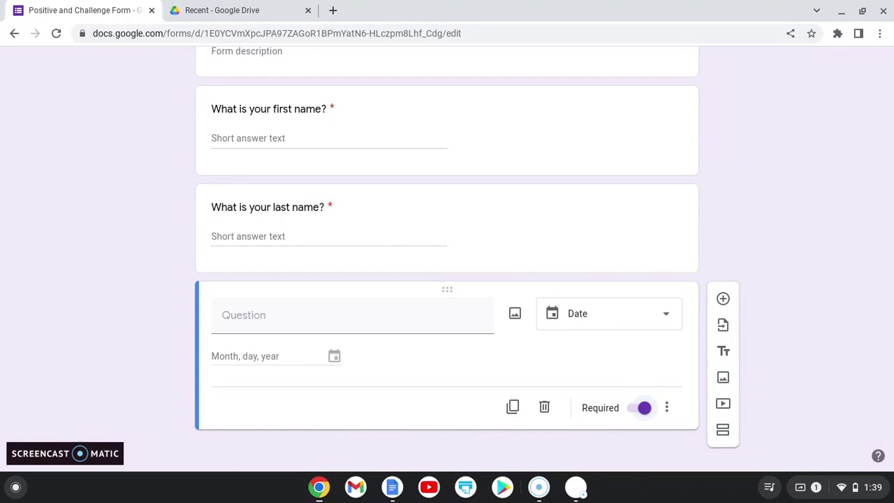
{"action": "left_click", "coordinate": [723, 299]}
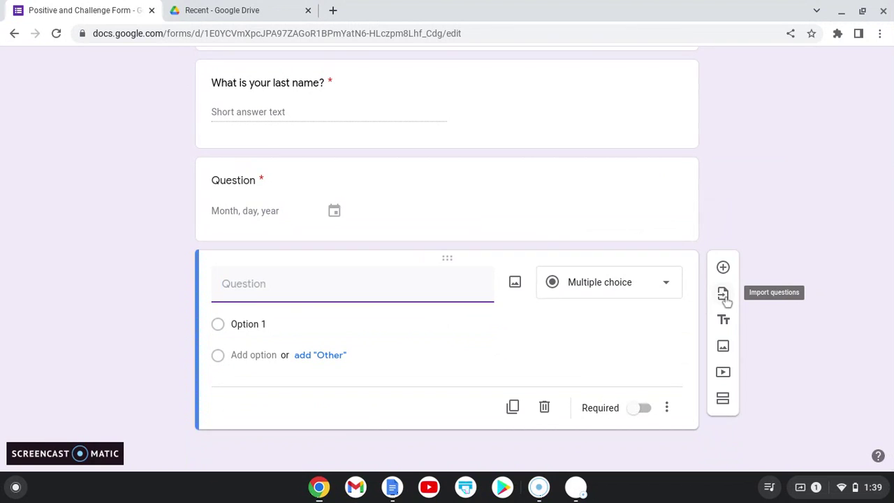
- Make 'What is something positive that happened this week?' a required Paragraph question
{"action": "type", "text": "What is something p"}
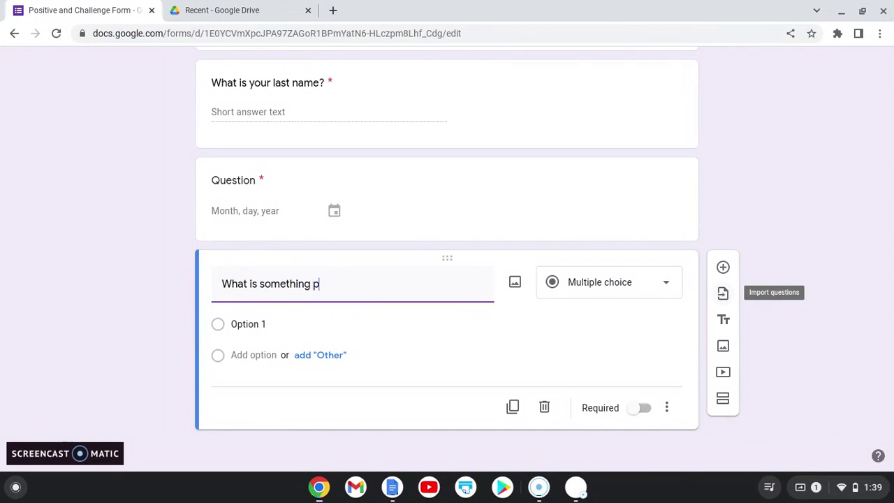
{"action": "type", "text": "ositive that happne"}
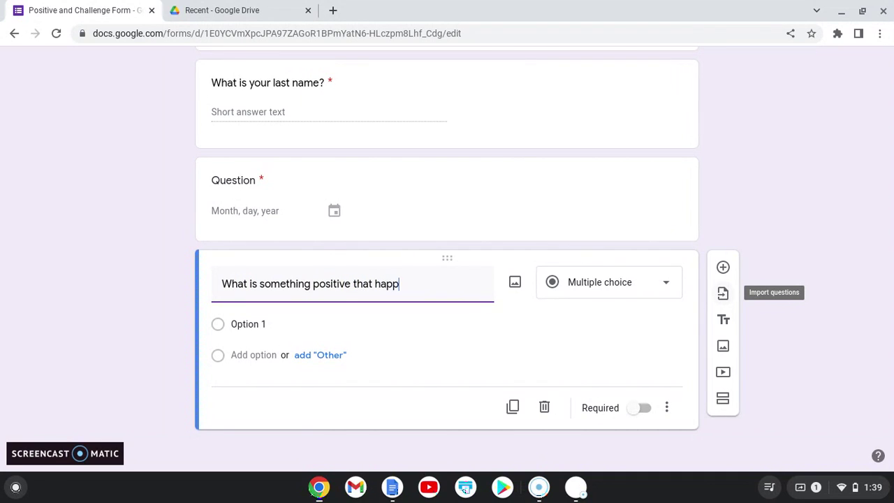
{"action": "key", "text": "BackSpace"}
{"action": "key", "text": "BackSpace"}
{"action": "type", "text": "en"}
{"action": "key", "text": "BackSpace"}
{"action": "type", "text": "ned this"}
{"action": "key", "text": "BackSpace"}
{"action": "key", "text": "BackSpace"}
{"action": "type", "text": "is week?"}
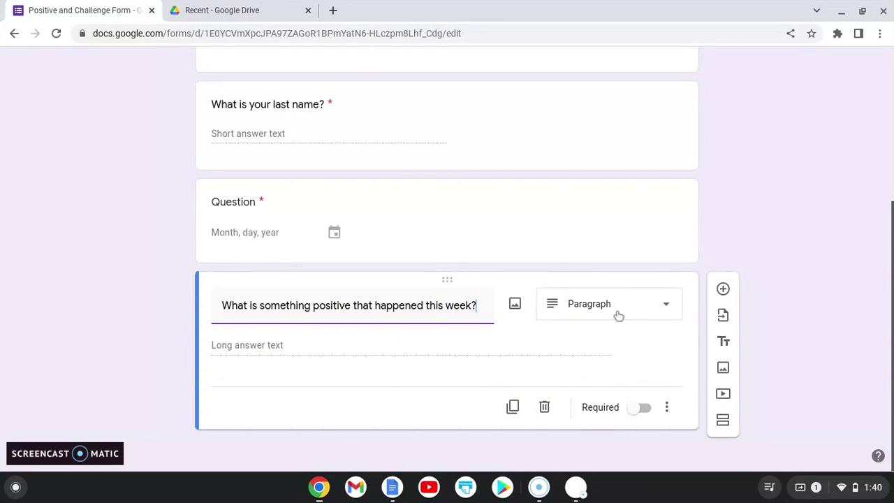
{"action": "left_click", "coordinate": [618, 313]}
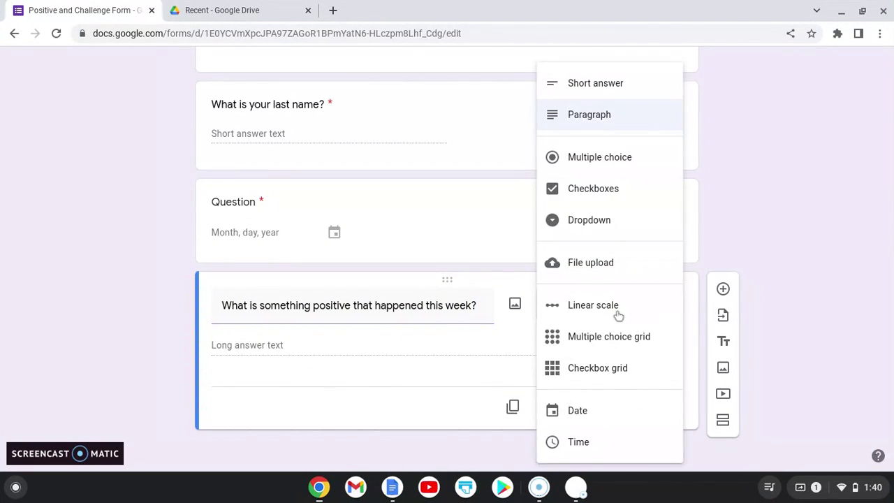
{"action": "left_click", "coordinate": [581, 120]}
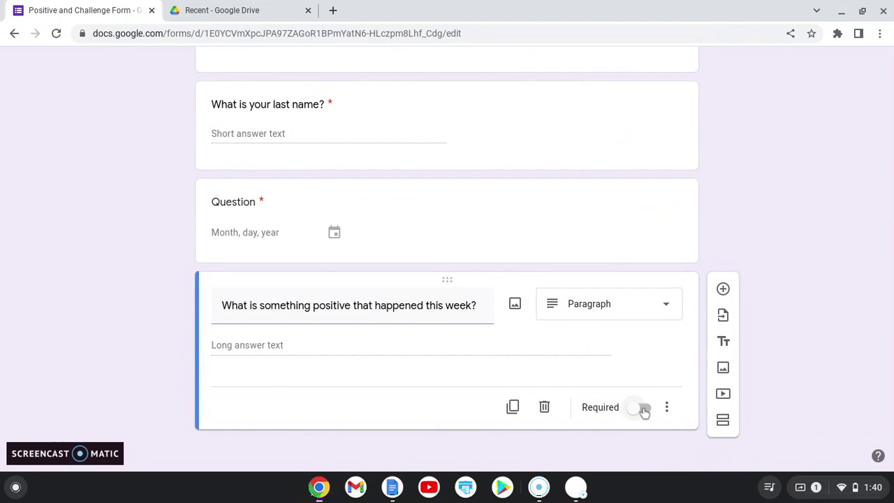
{"action": "left_click", "coordinate": [642, 408]}
- Add a required question 'What challenges have you faced and overcame this year?'
{"action": "left_click", "coordinate": [723, 289]}
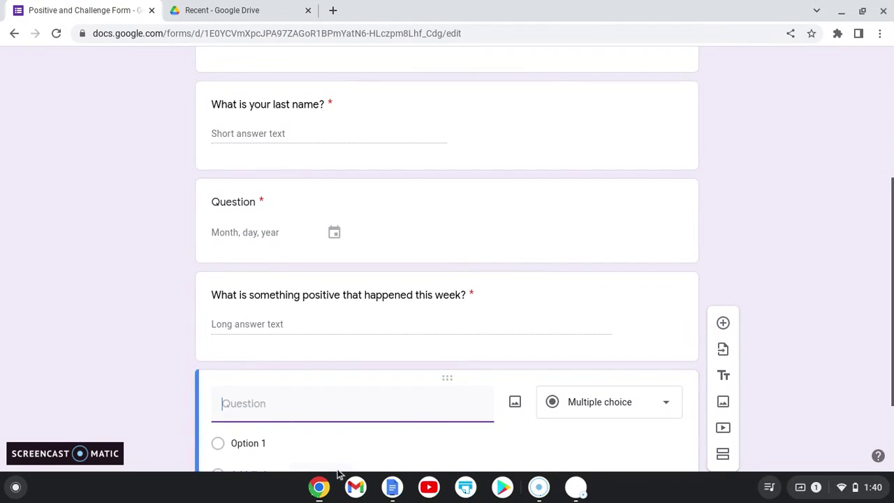
{"action": "scroll", "coordinate": [394, 419], "scroll_direction": "down", "scroll_amount": 3}
{"action": "type", "text": "What"}
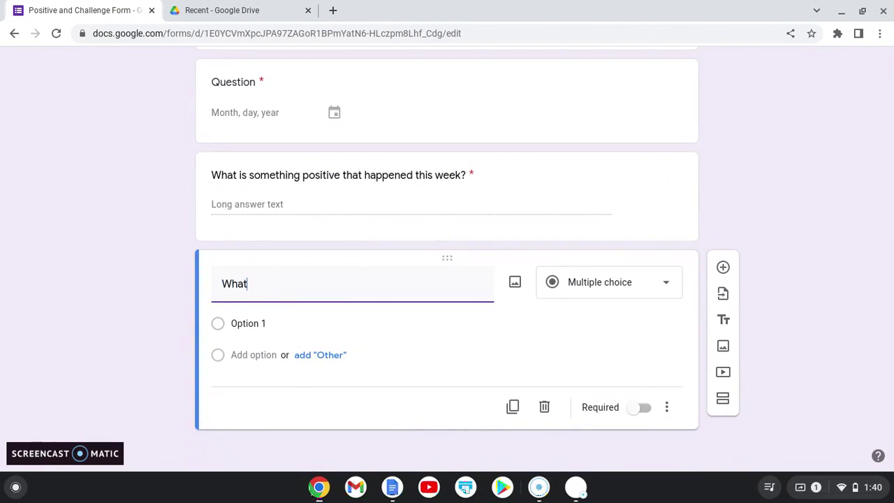
{"action": "type", "text": " challenges have you faced "}
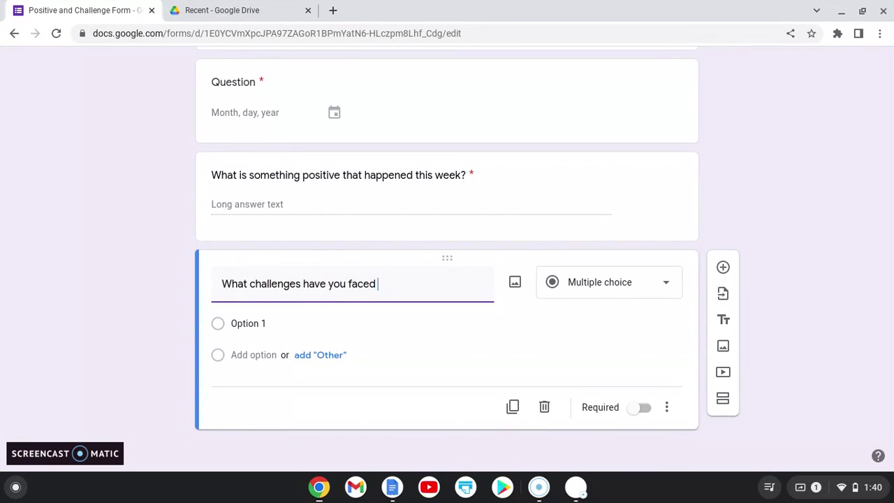
{"action": "type", "text": "and overcame thisyea"}
{"action": "key", "text": "BackSpace"}
{"action": "key", "text": "BackSpace"}
{"action": "key", "text": "BackSpace"}
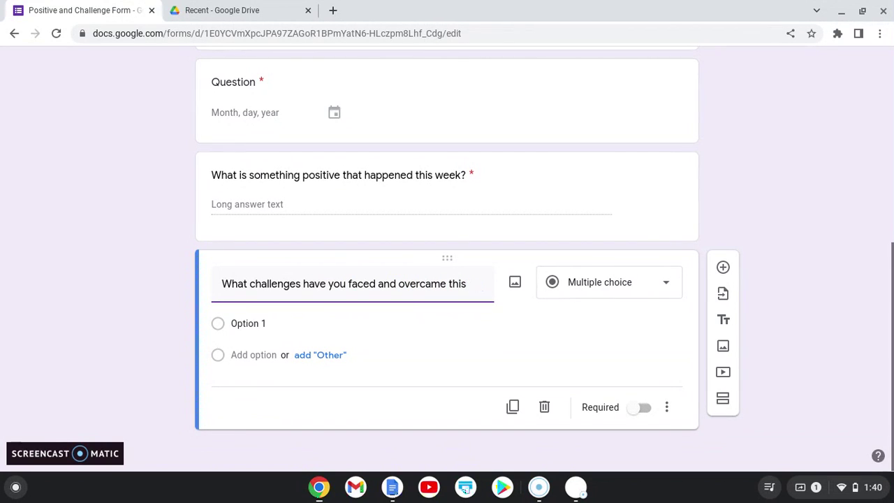
{"action": "type", "text": "y"}
{"action": "key", "text": "BackSpace"}
{"action": "type", "text": "year"}
{"action": "key", "text": "BackSpace"}
{"action": "key", "text": "BackSpace"}
{"action": "key", "text": "BackSpace"}
{"action": "key", "text": "BackSpace"}
{"action": "type", "text": "year?"}
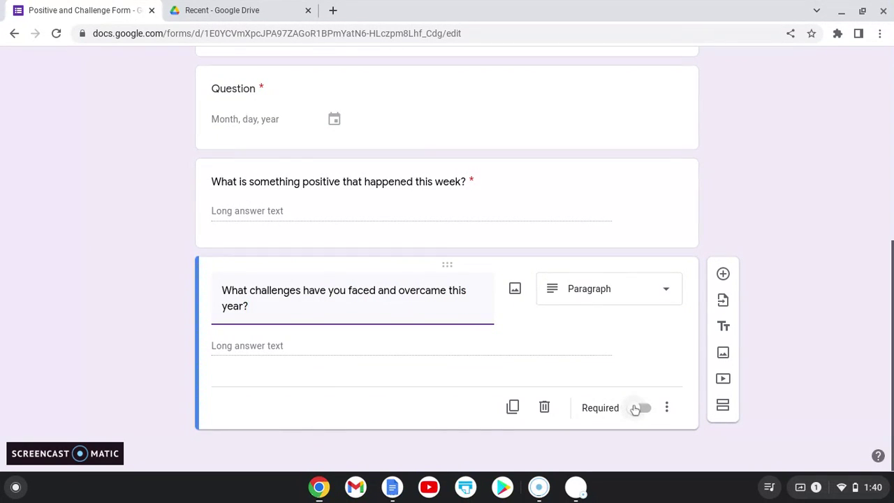
{"action": "left_click", "coordinate": [643, 408]}
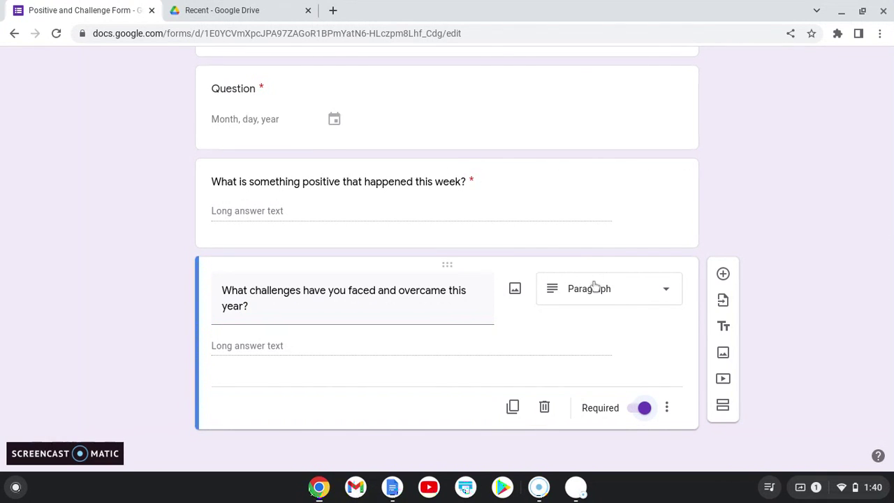
{"action": "scroll", "coordinate": [592, 287], "scroll_direction": "up", "scroll_amount": 6}
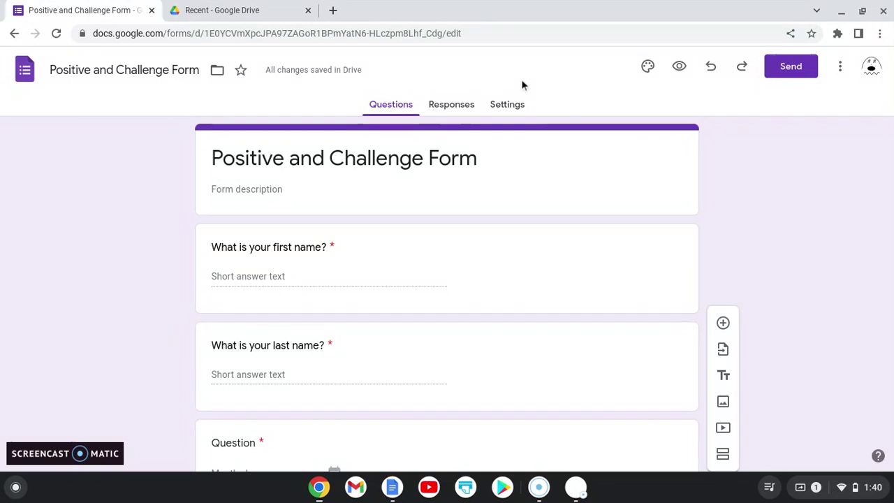
- Check the Responses tab, which shows 0 responses with the form accepting responses
{"action": "left_click", "coordinate": [449, 106]}
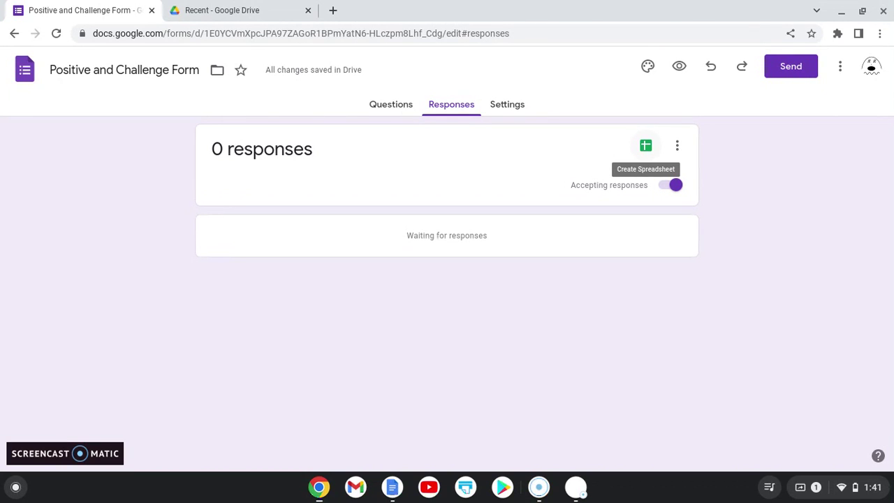
- Go back to the Questions tab and review all five questions, ending at the title
{"action": "left_click", "coordinate": [370, 104]}
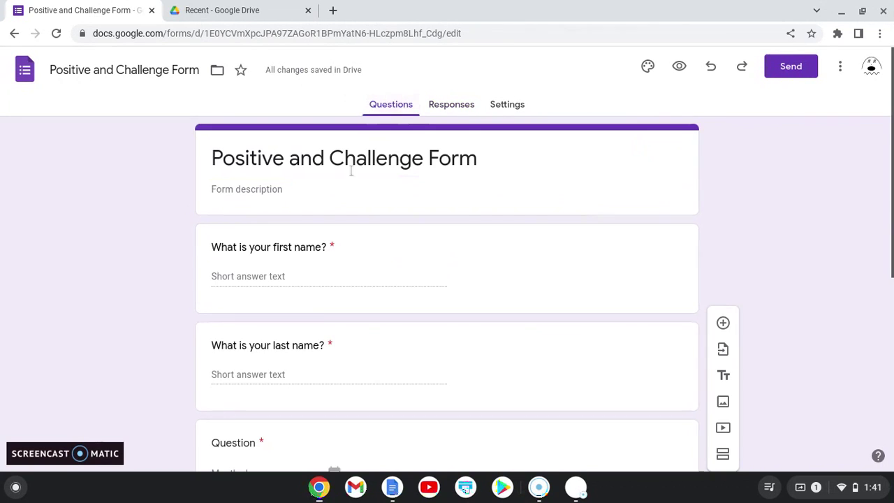
{"action": "scroll", "coordinate": [321, 319], "scroll_direction": "down", "scroll_amount": 5}
{"action": "left_click", "coordinate": [317, 327]}
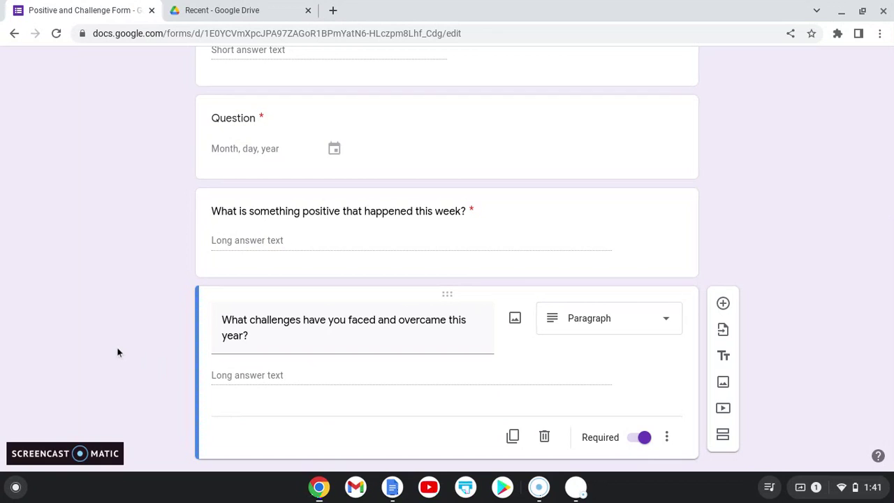
{"action": "scroll", "coordinate": [118, 353], "scroll_direction": "up", "scroll_amount": 5}
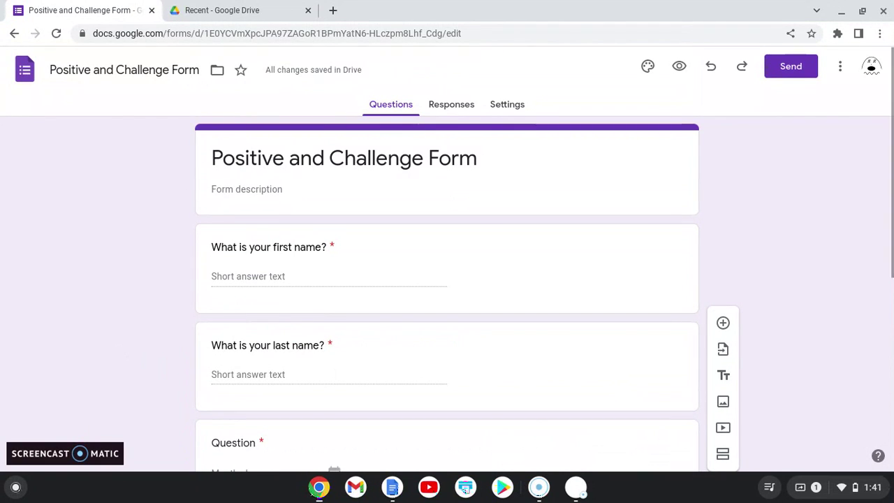